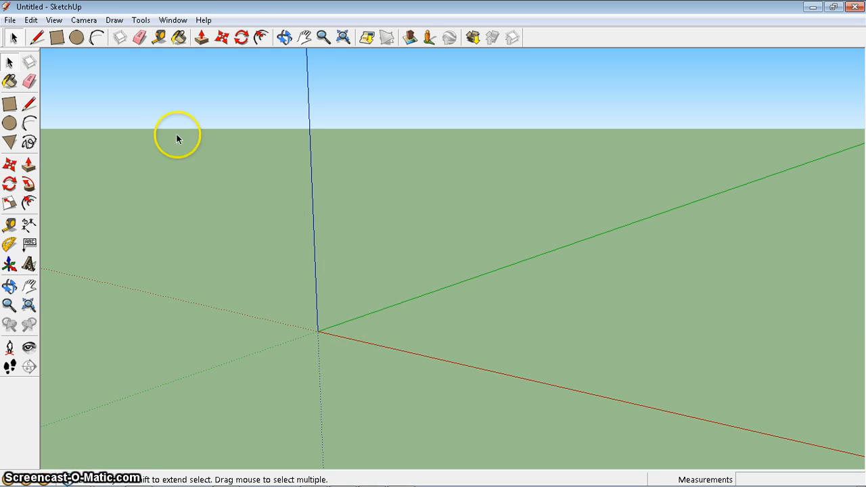
left_click(53, 20)
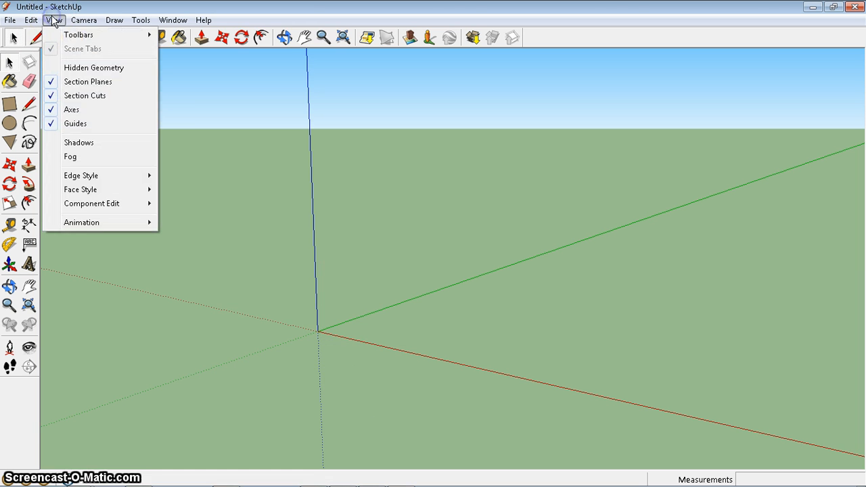
left_click(312, 120)
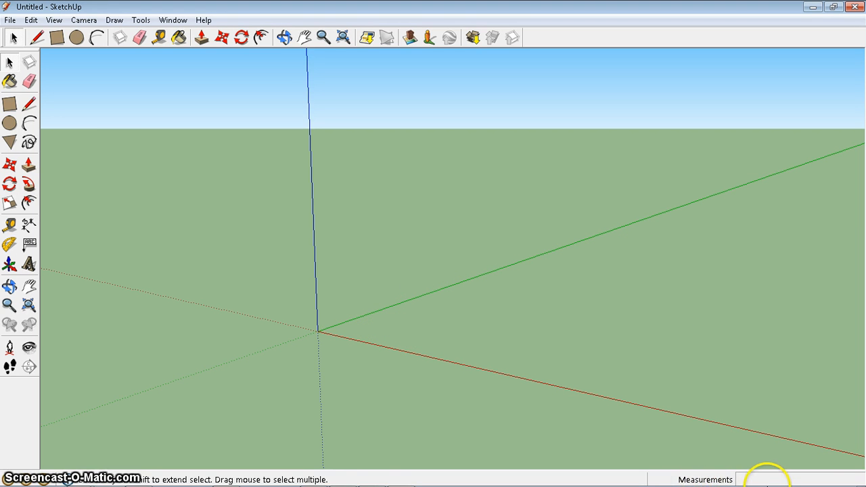
mouse_move(752, 461)
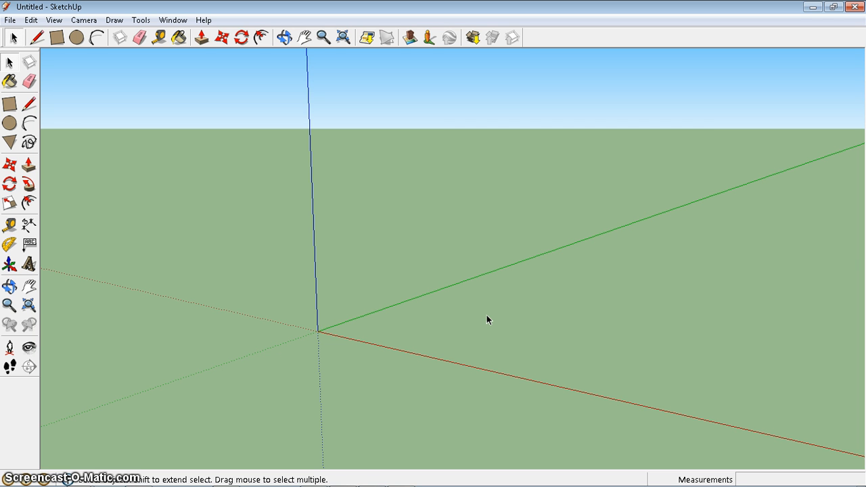
key("r")
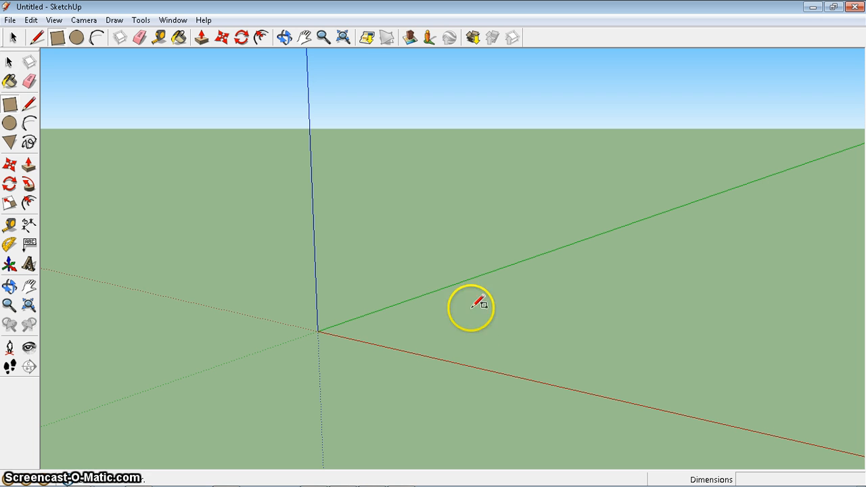
left_click(429, 320)
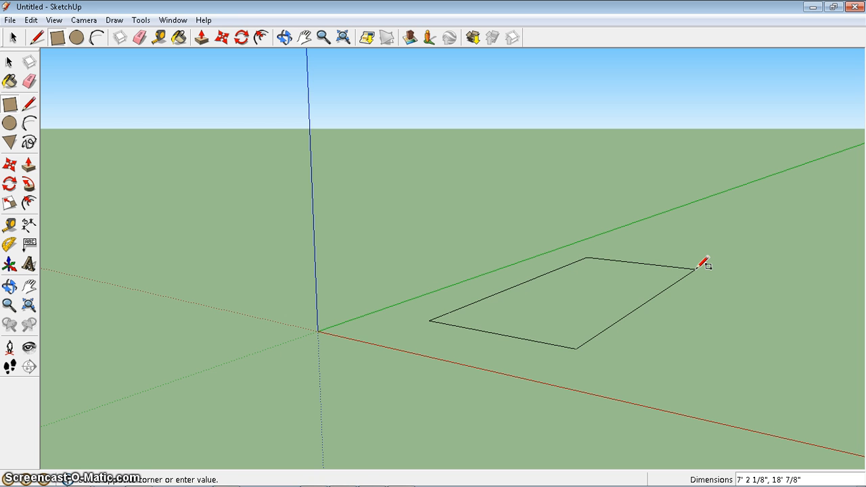
key("Escape")
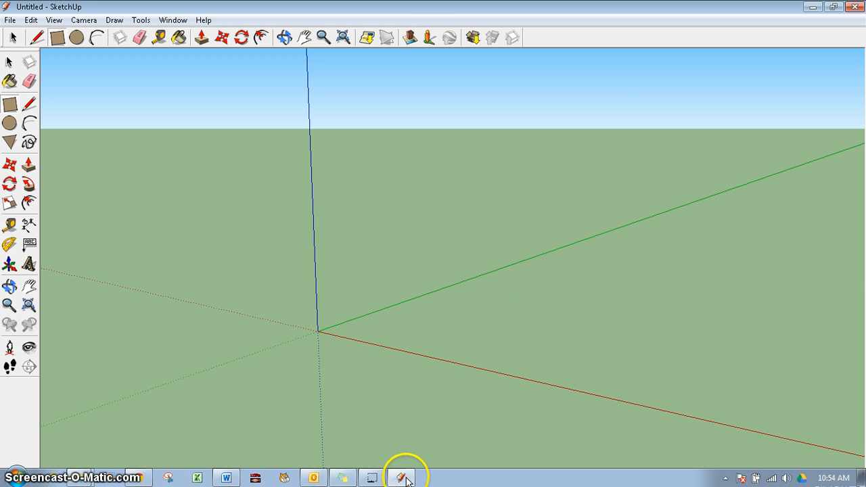
- Switch to the Word document to read the notes on feet and inch symbols, and return to SketchUp
left_click(228, 478)
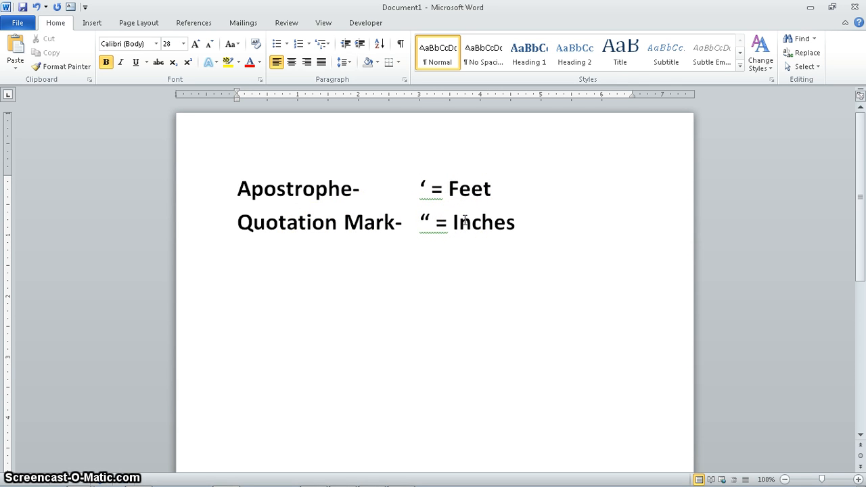
left_click(395, 478)
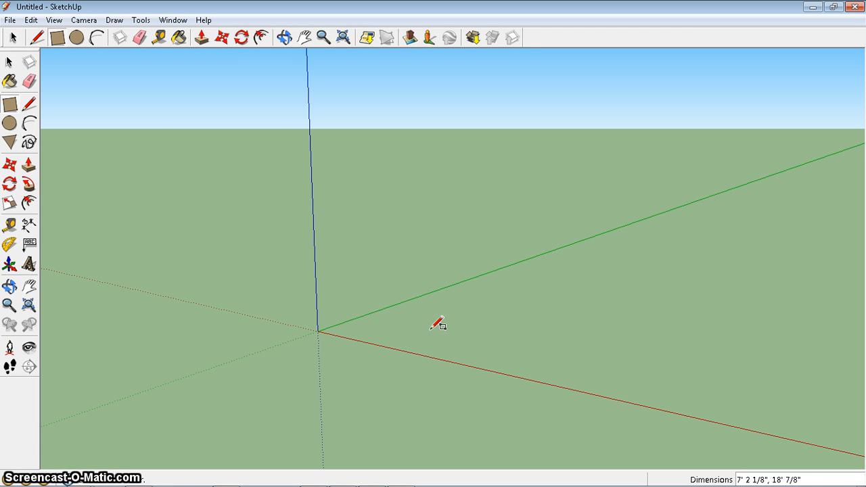
- Draw a 5' line on the ground parallel to the red axis, near the origin, and end the line chain
key("l")
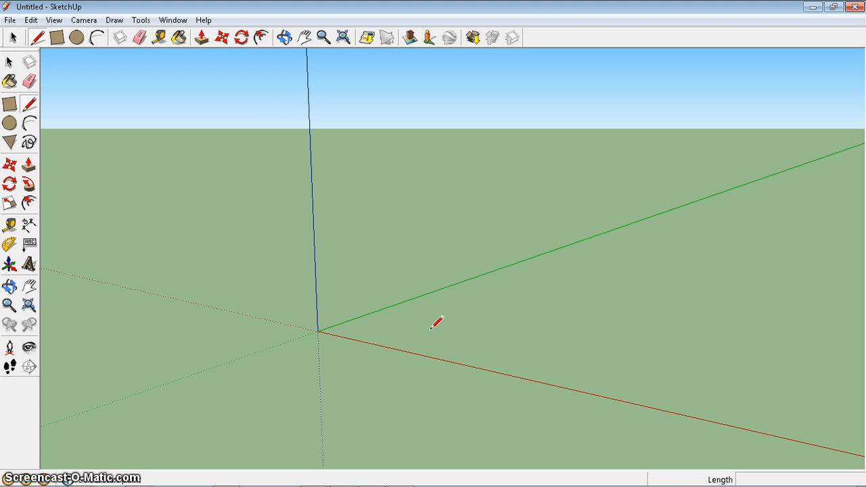
left_click(427, 319)
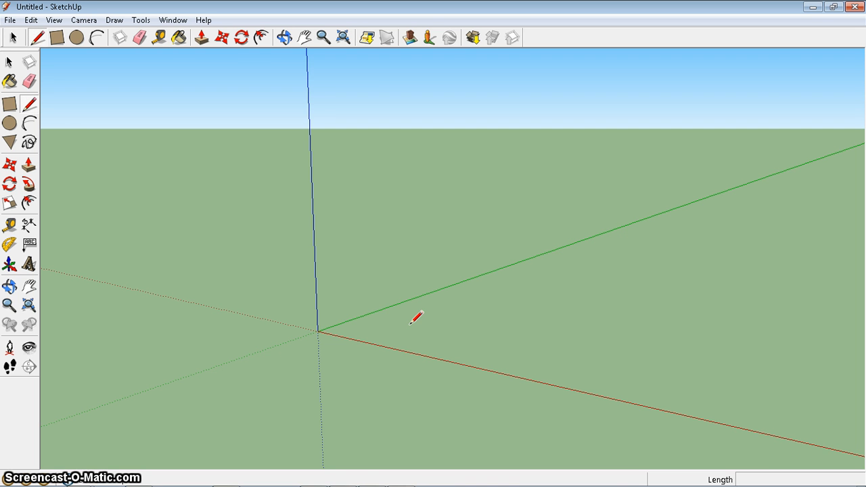
scroll(410, 324, "up", 3)
left_click(360, 332)
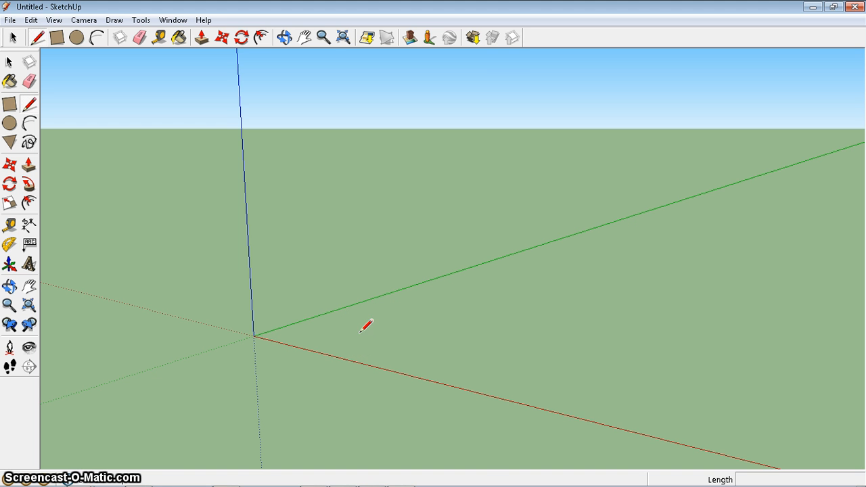
left_click(360, 332)
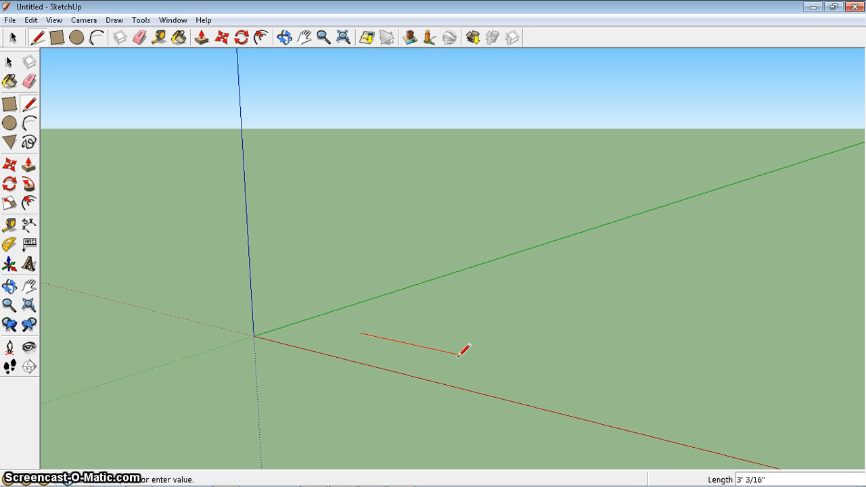
type("5")
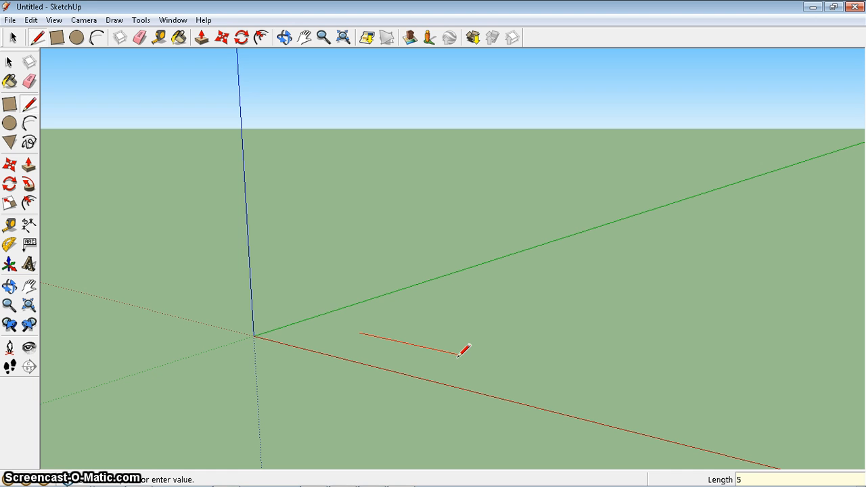
type("'")
key("Return")
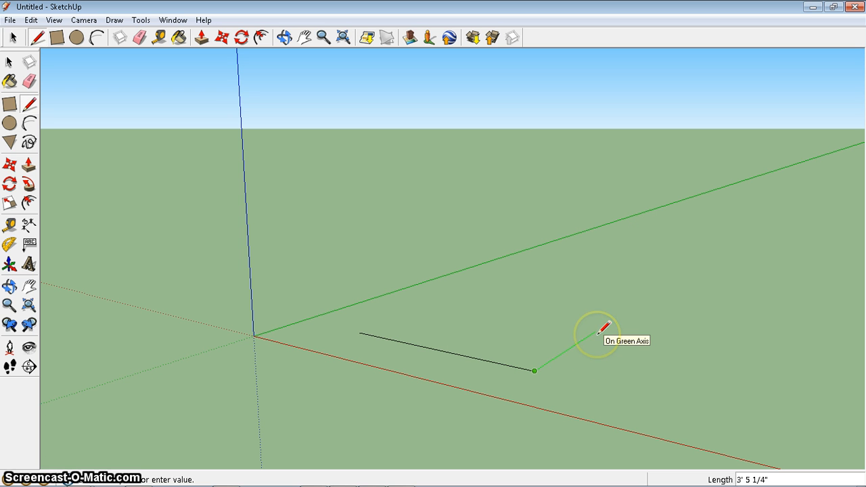
key("Escape")
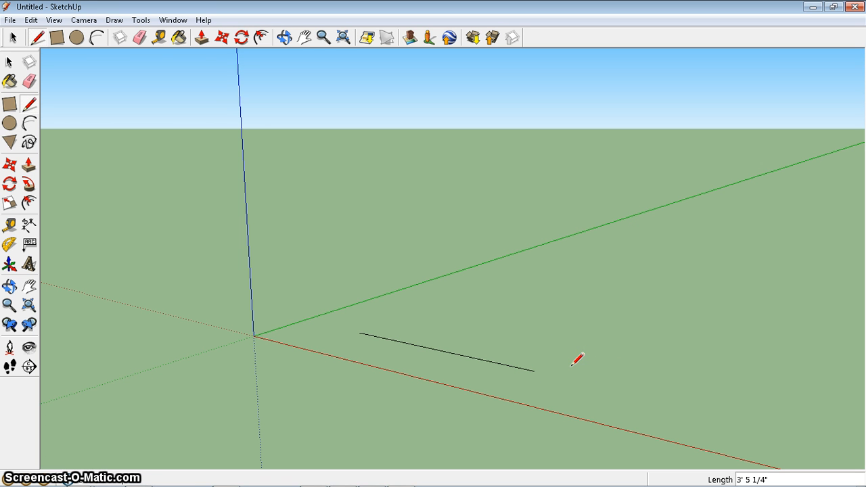
left_click(576, 336)
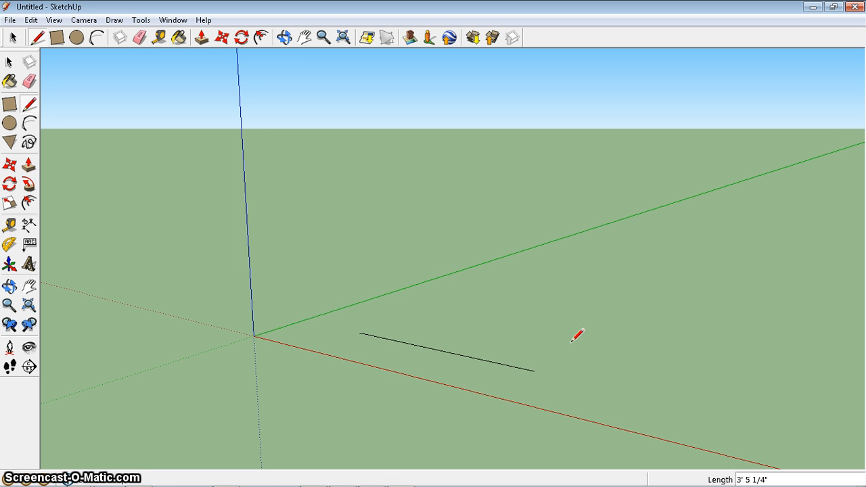
- Measure the ground line from end to end with the Tape Measure tool
key("t")
left_click(561, 268)
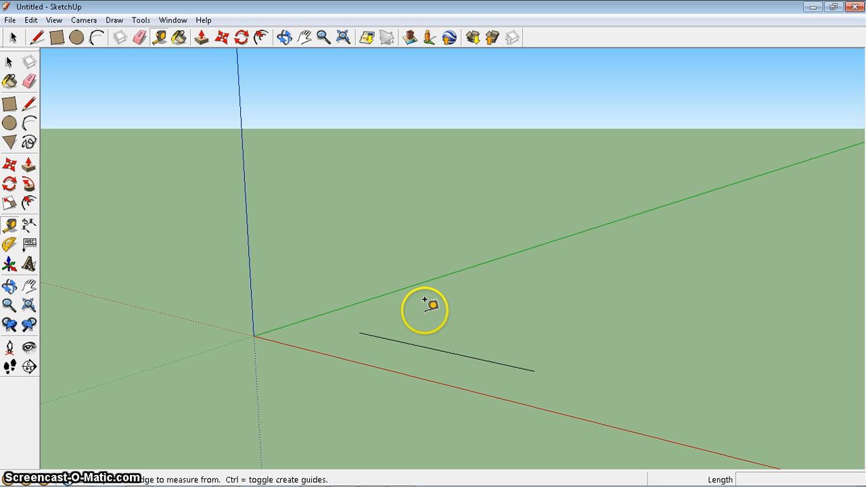
left_click(360, 331)
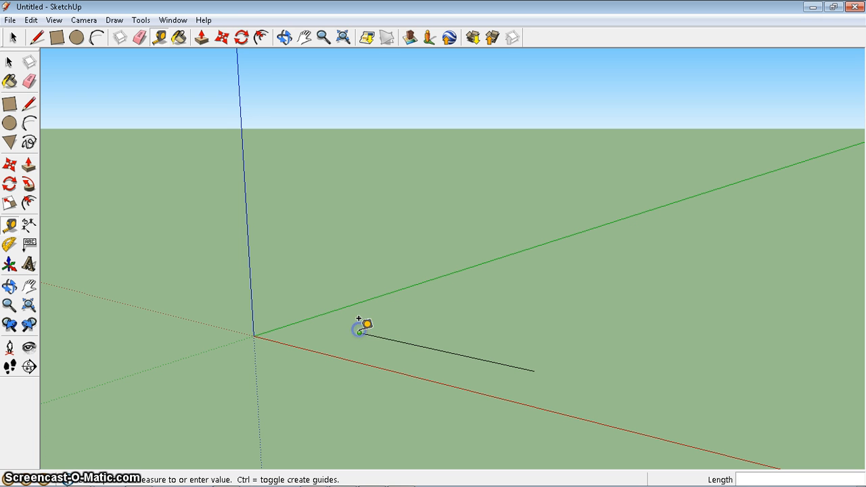
left_click_drag(360, 331, 532, 371)
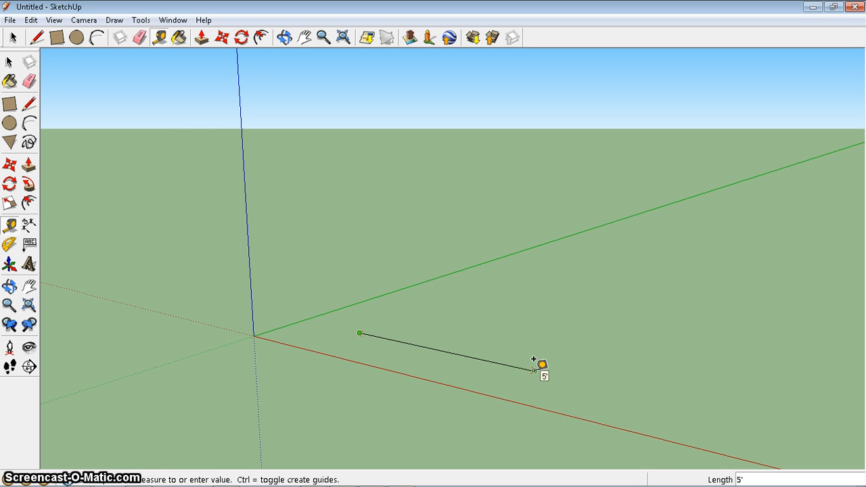
- Draw a vertical line 4' 5" long along the blue axis direction from the far end of the ground line
key("l")
mouse_move(534, 371)
left_mouse_down()
mouse_move(545, 364)
mouse_move(534, 316)
mouse_move(560, 340)
left_mouse_up()
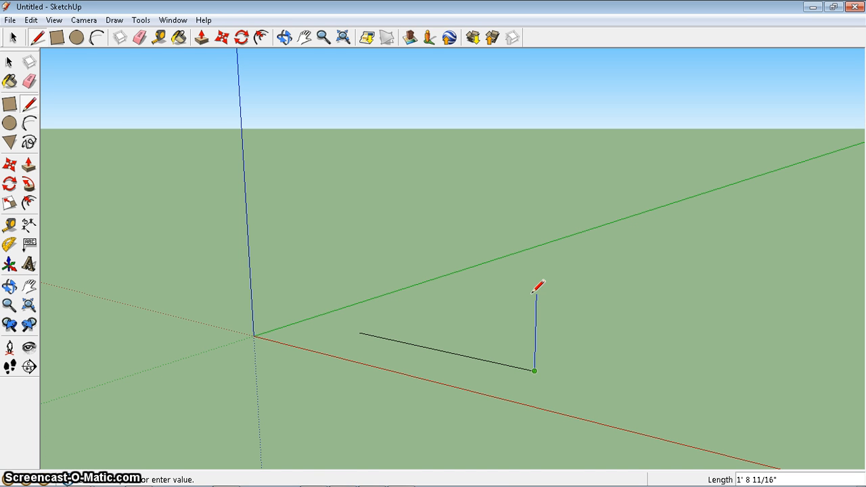
type("4'")
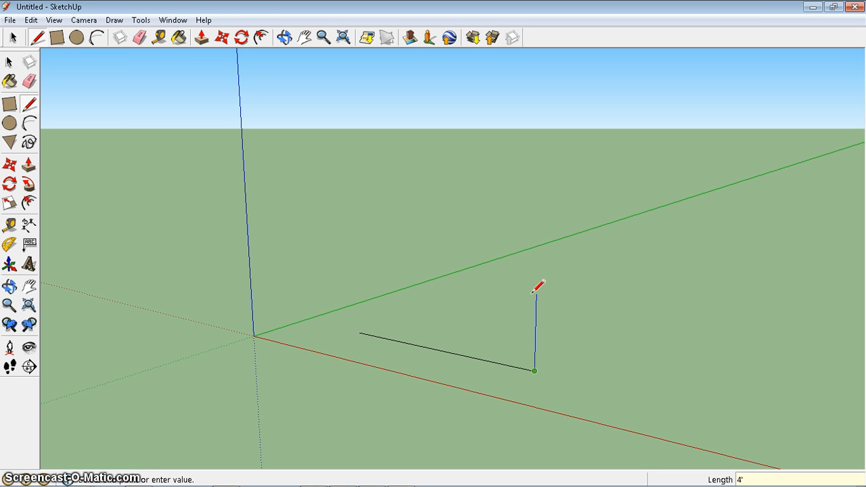
type("5")
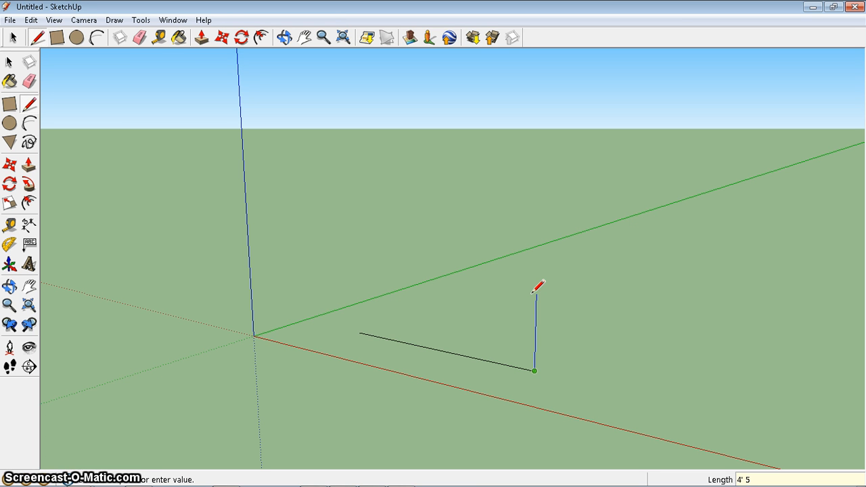
key("shift")
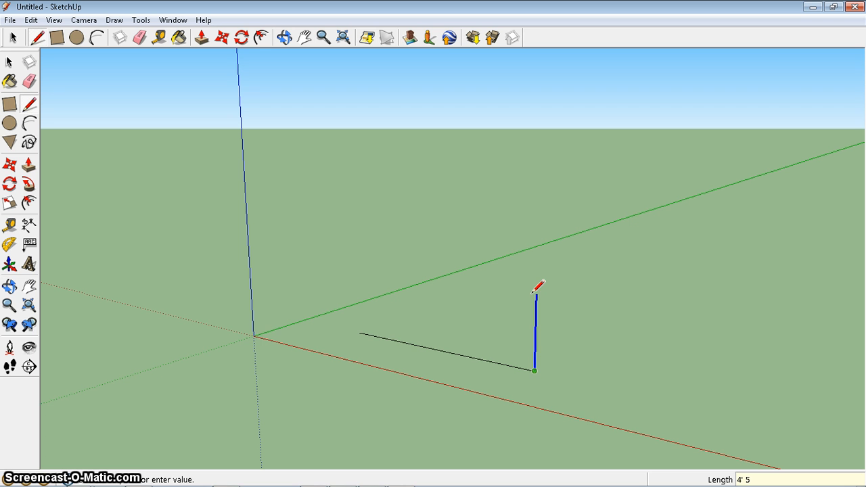
type("\"")
key("Return")
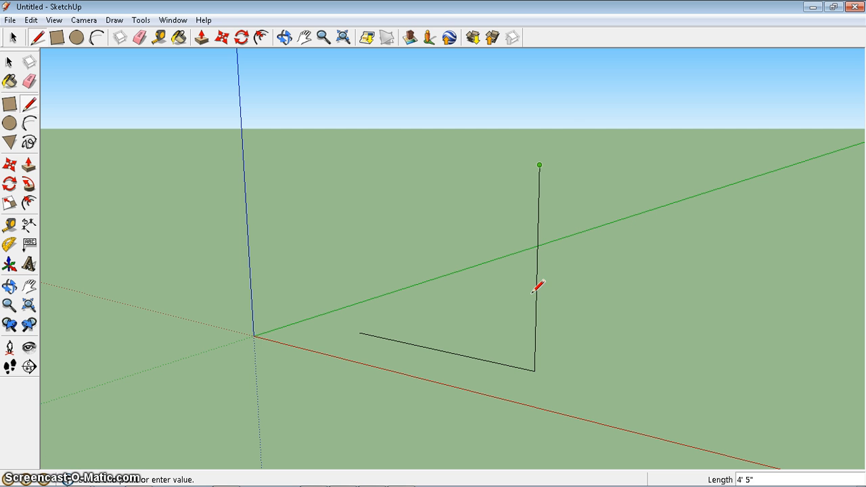
left_click_drag(539, 166, 592, 196)
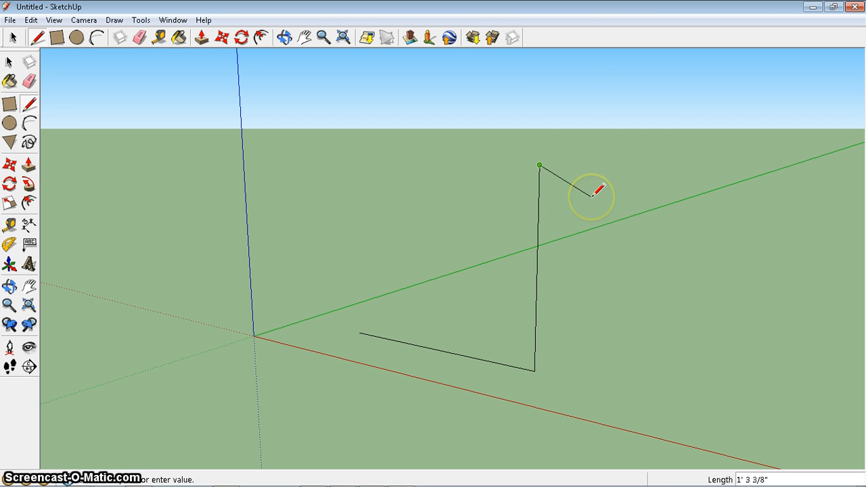
key("Escape")
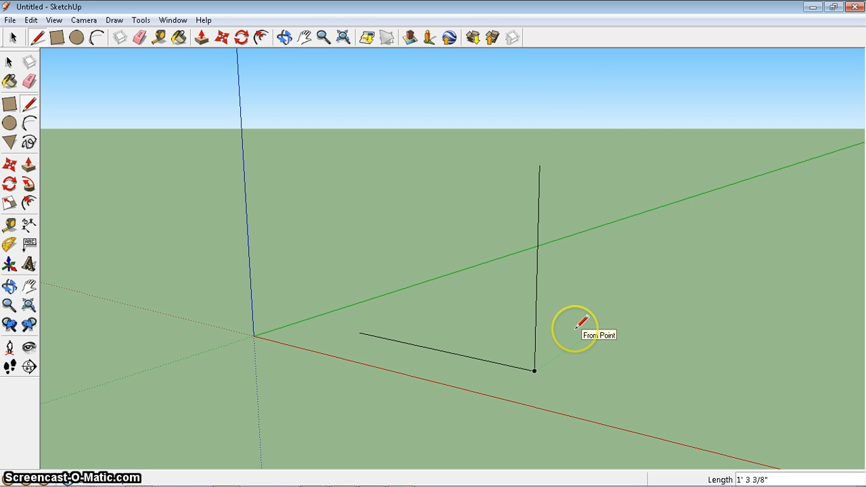
- Measure the vertical line from its base to its upper end with the Tape Measure tool
key("t")
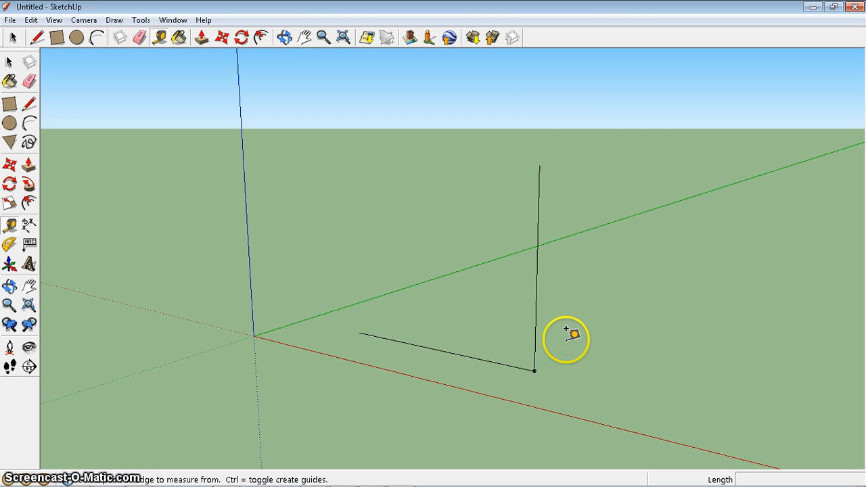
left_click(534, 370)
left_click(539, 166)
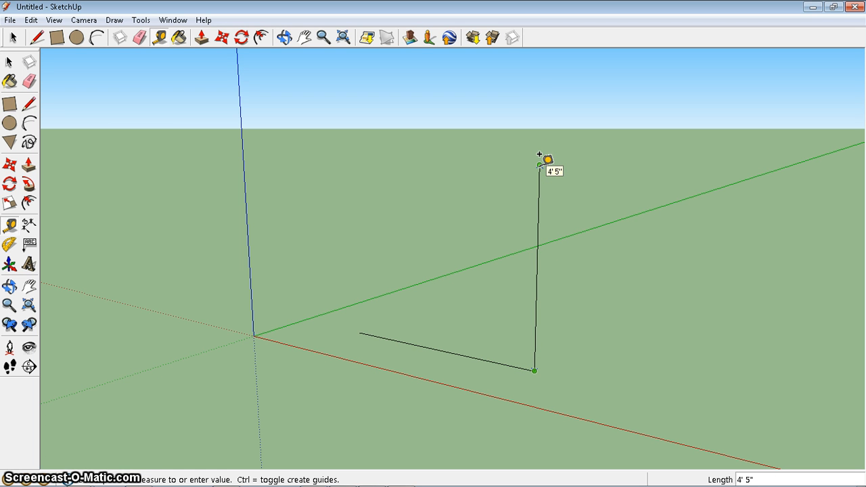
- Draw a 7' by 3' 5" rectangle on the ground, starting in line with the ground line and away from the vertical line
key("h")
left_click_drag(619, 281, 385, 293)
middle_click_drag(386, 293, 349, 303, "shift")
middle_click_drag(427, 283, 478, 288)
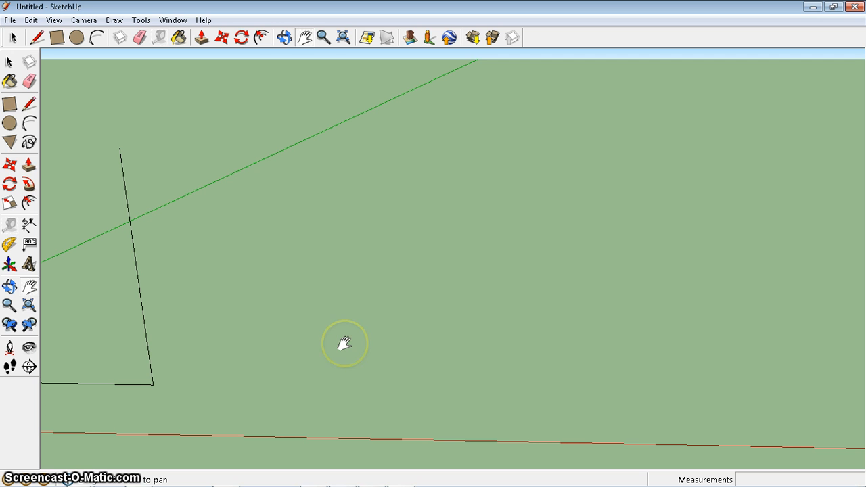
key("r")
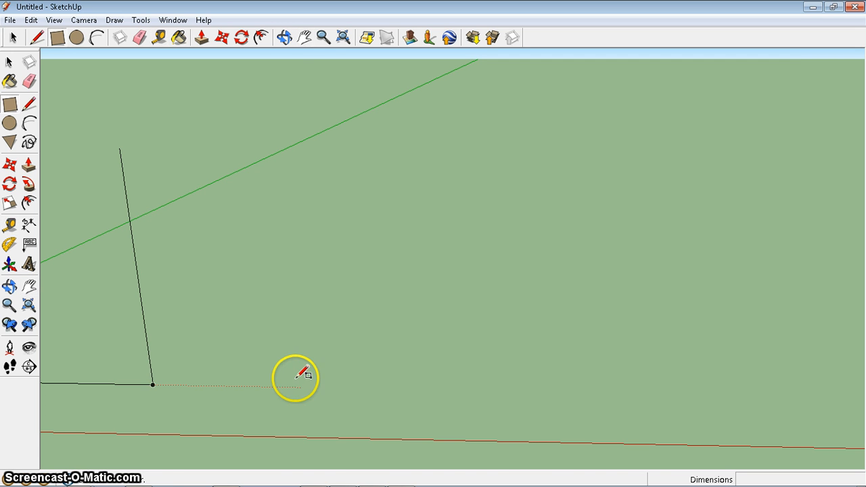
left_click(344, 387)
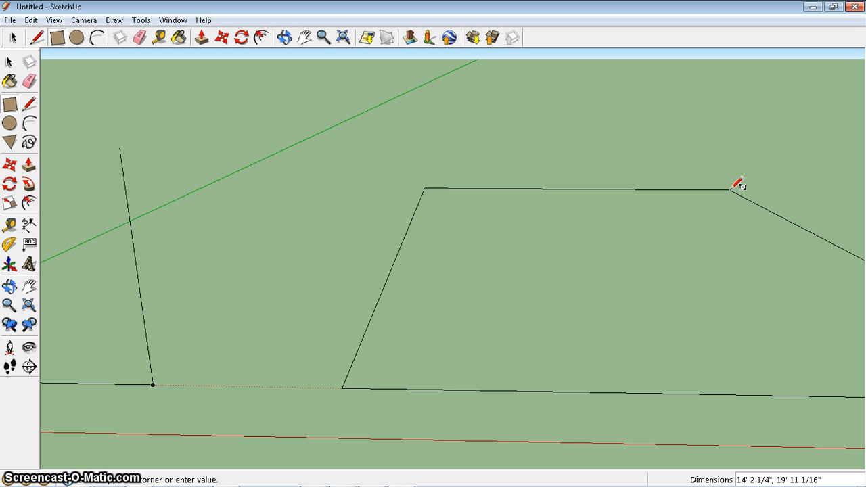
type("7")
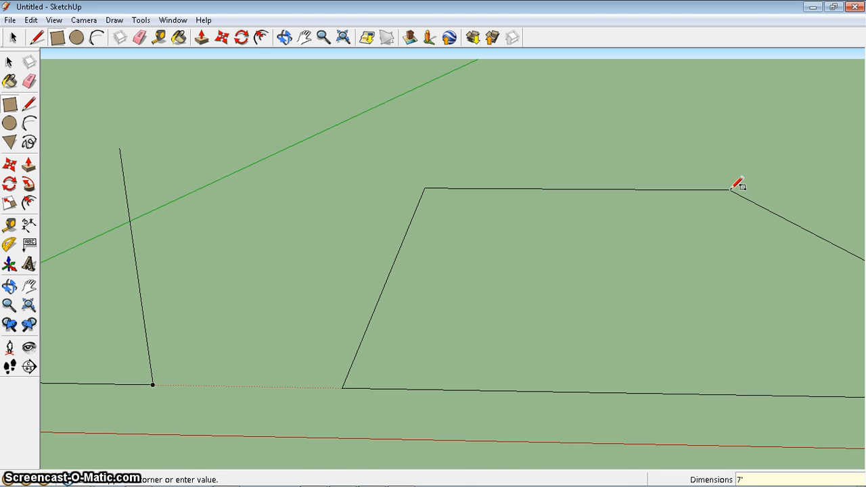
type(",")
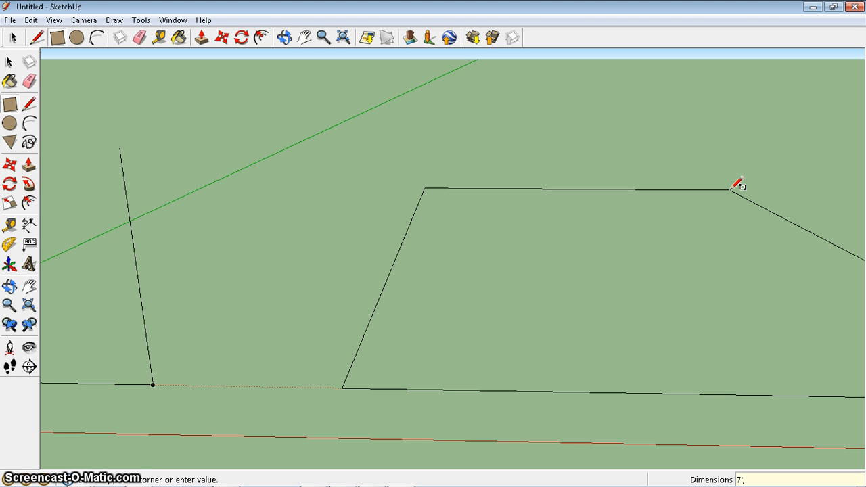
type("3'")
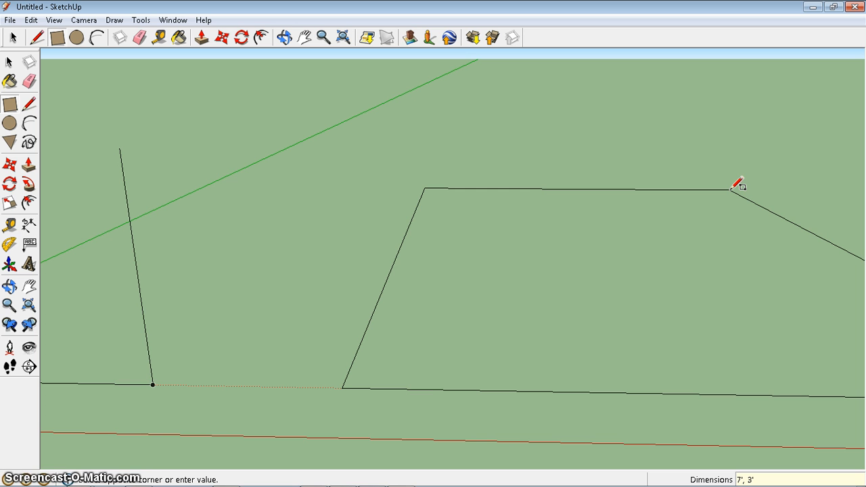
type(" 5")
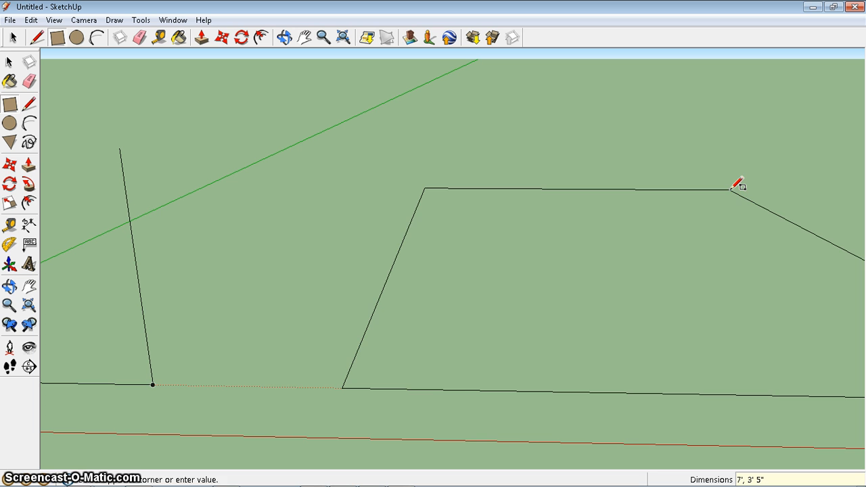
key("Return")
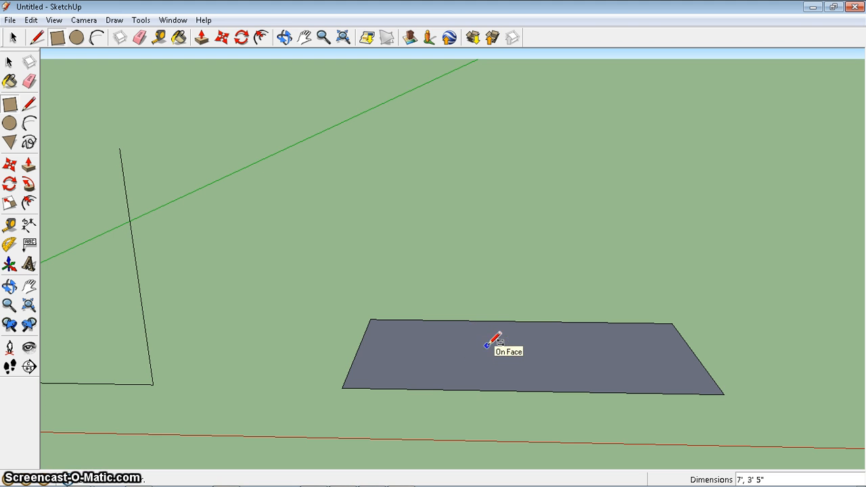
- Push/Pull the rectangle upward 2" to form a thin slab
key("p")
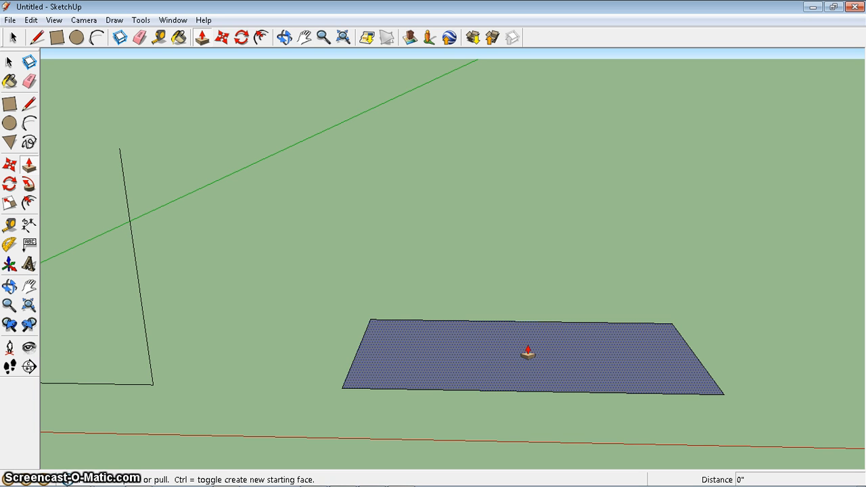
left_click(527, 350)
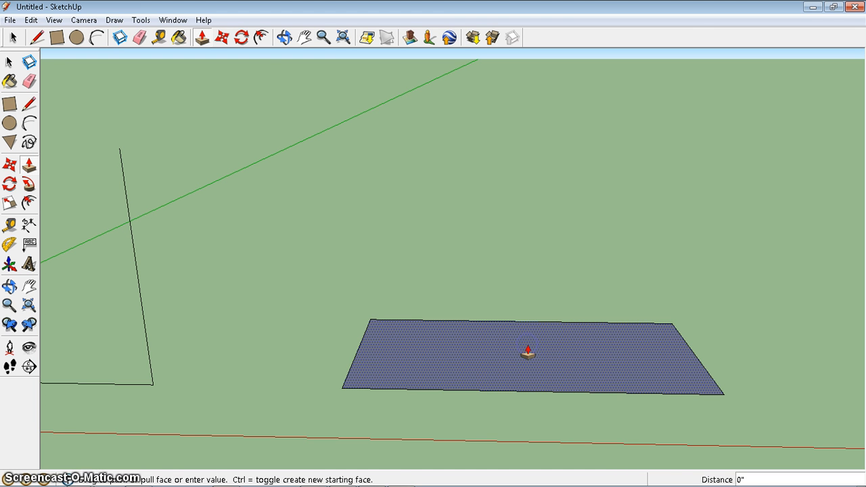
left_click_drag(527, 346, 511, 126)
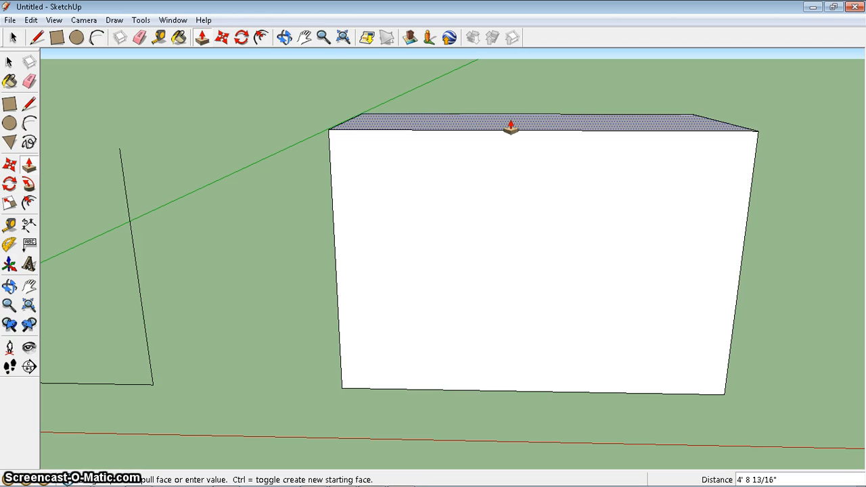
type("2")
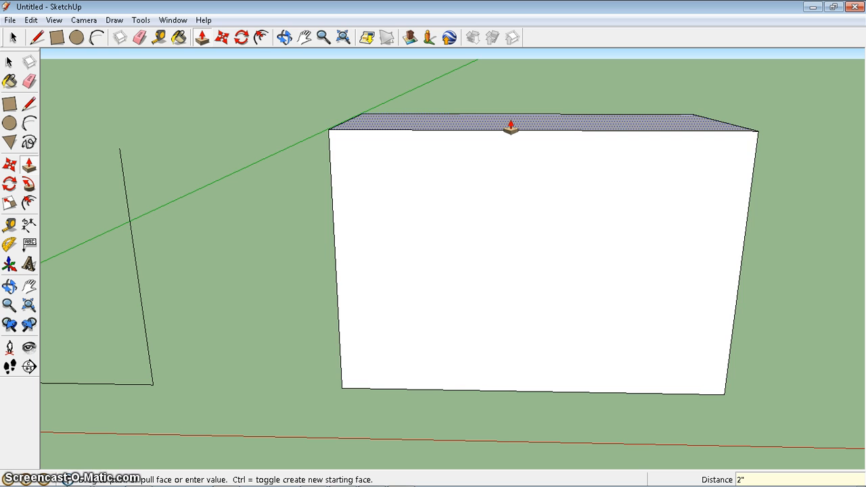
key("Return")
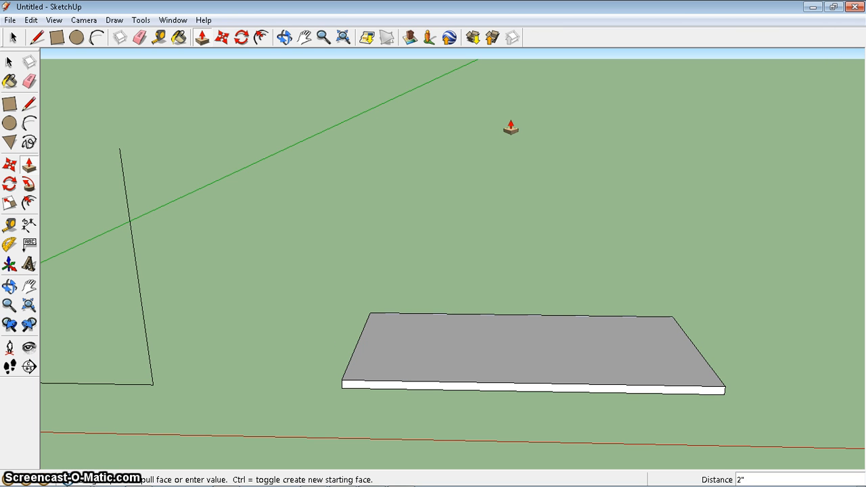
- Add a linear dimension to the slab's short top edge nearest the vertical line, placed outside the slab
middle_click_drag(521, 160, 522, 243)
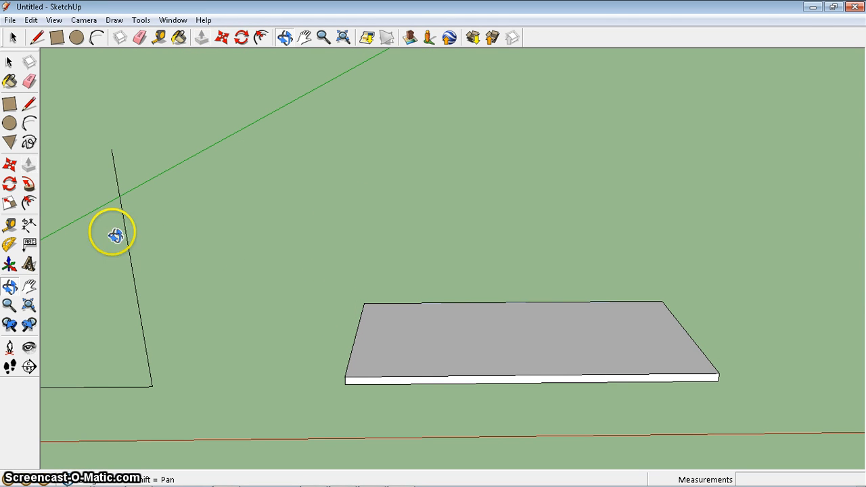
left_click(25, 227)
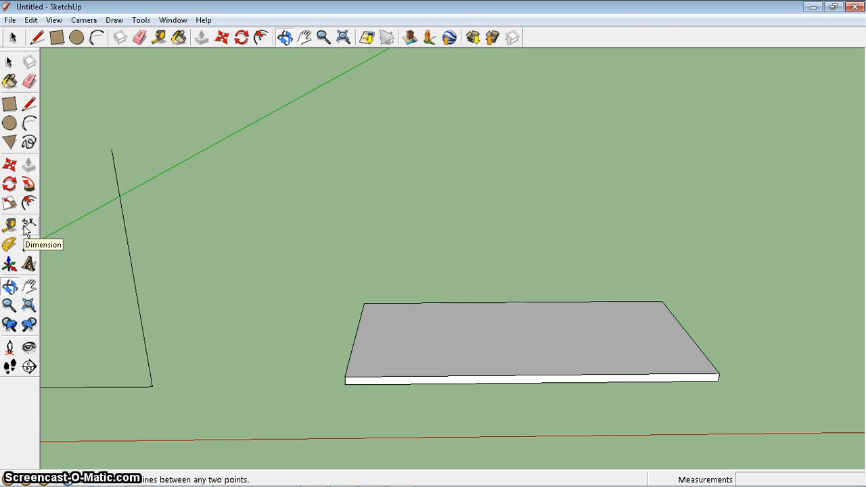
left_click(25, 228)
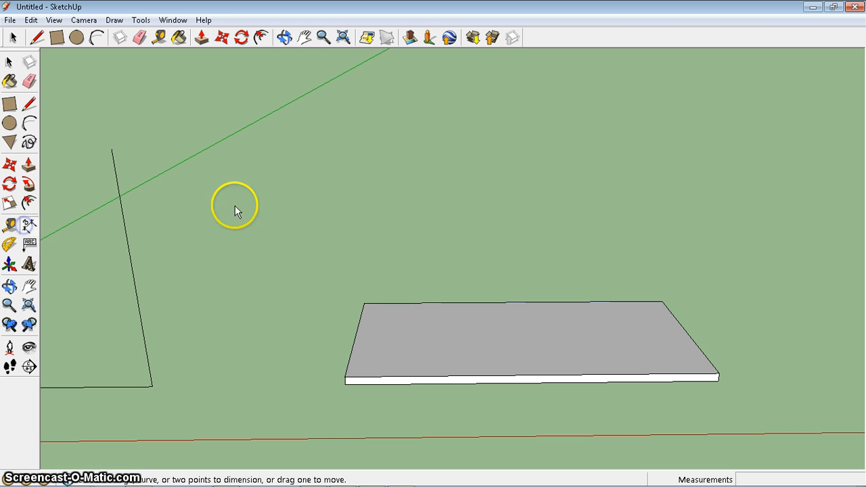
left_click(364, 304)
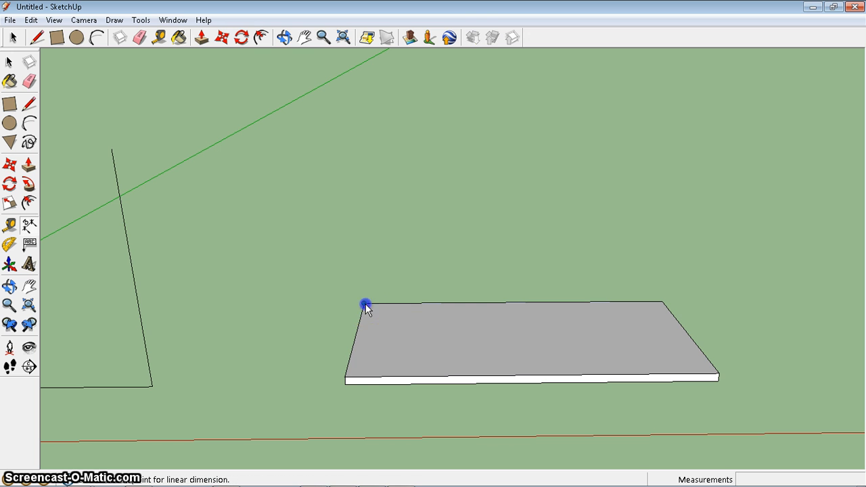
left_click(344, 379)
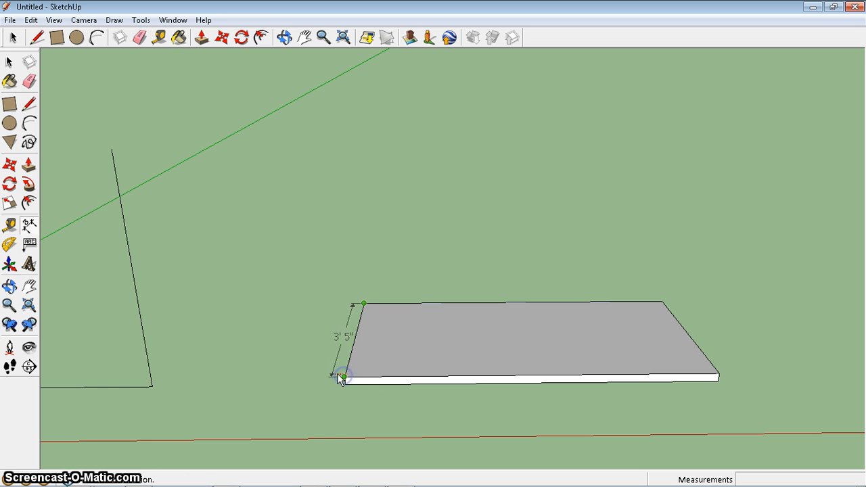
left_click(286, 376)
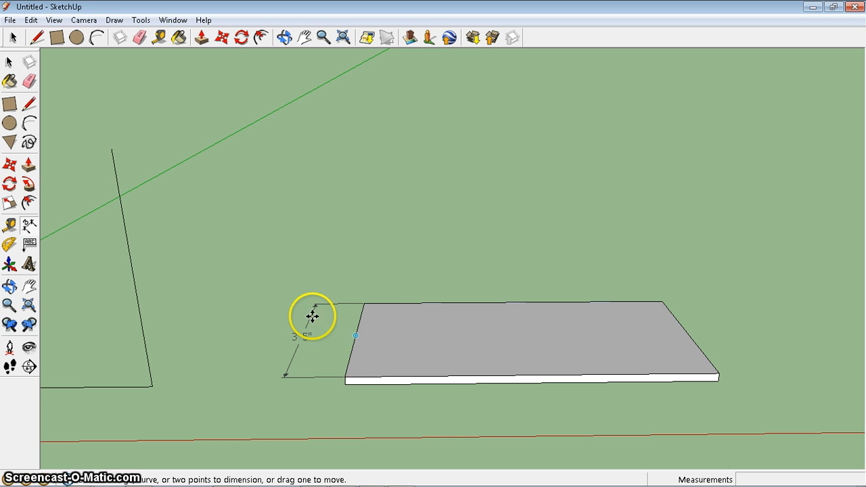
- Dimension the slab's long back edge, placing the dimension flat in the ground direction beyond the slab
left_click(364, 303)
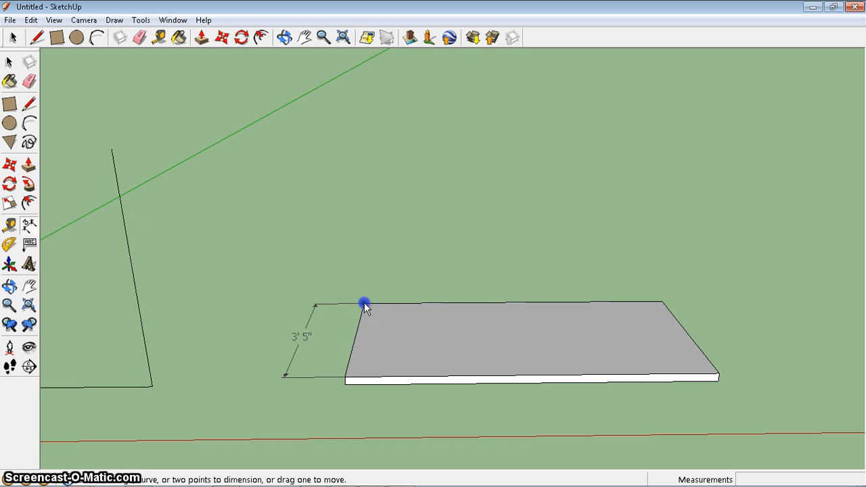
left_click(661, 299)
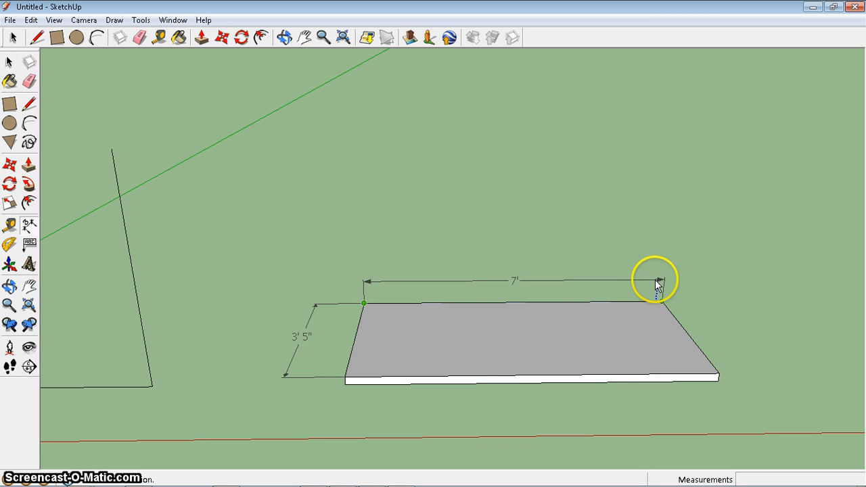
middle_click_drag(663, 257, 383, 372)
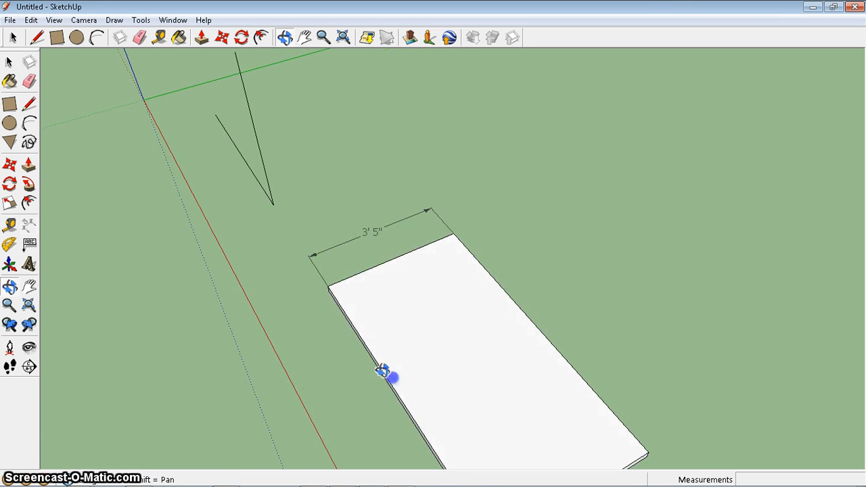
left_click(29, 225)
left_click(551, 343)
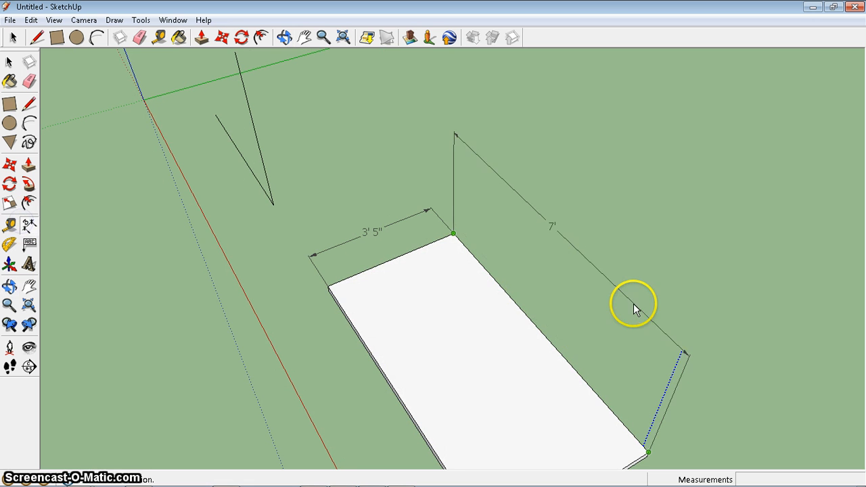
left_click(706, 433)
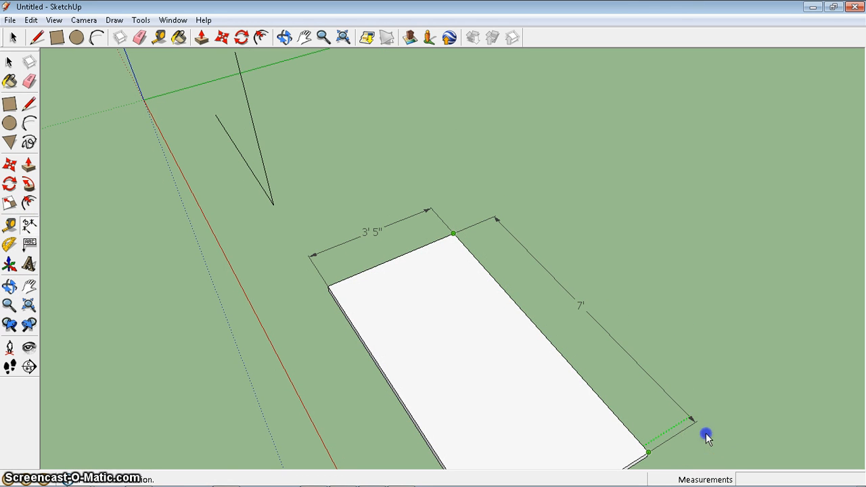
- Dimension the slab's thickness along the vertical edge at its front corner farthest from the lines, offset outward along the red axis
middle_click_drag(622, 426, 713, 257)
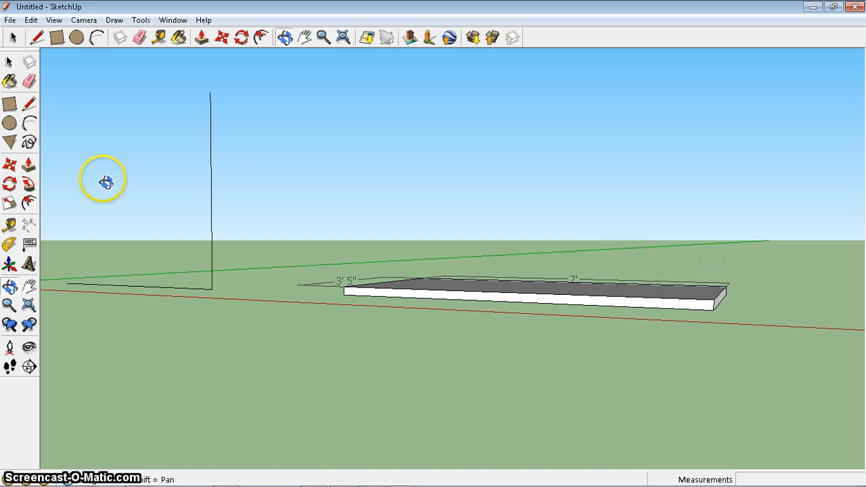
left_click(28, 224)
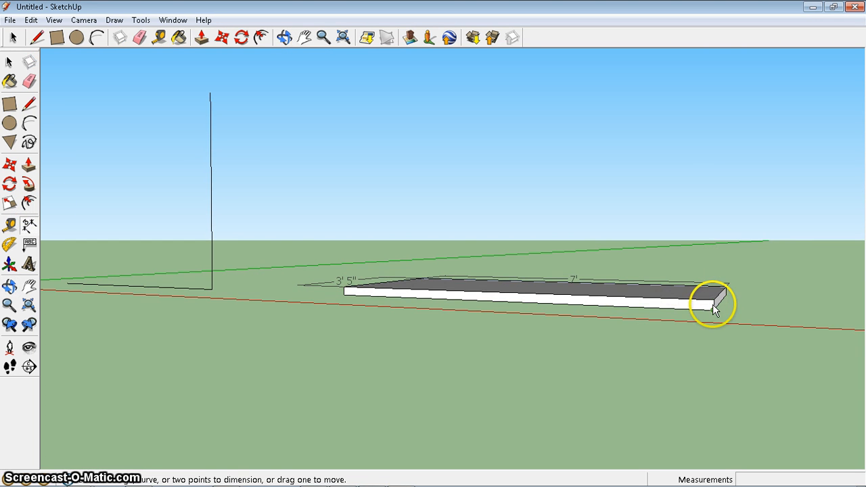
scroll(715, 308, "up", 6)
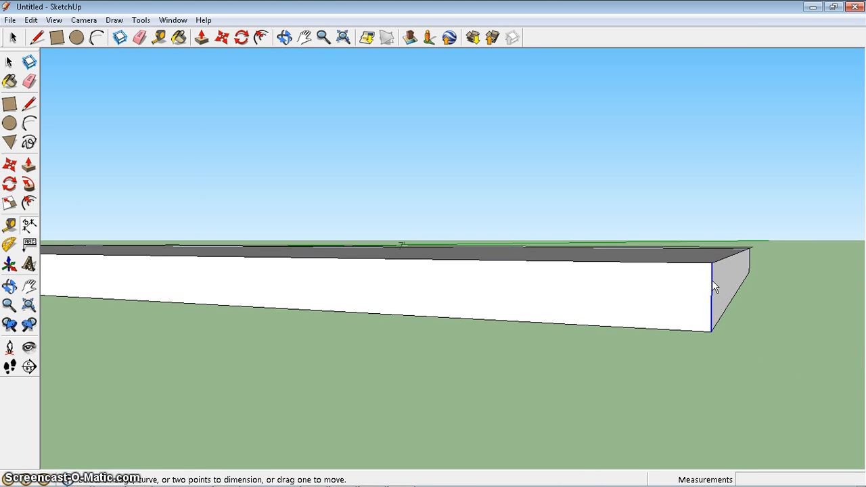
left_click(711, 283)
left_click(712, 283)
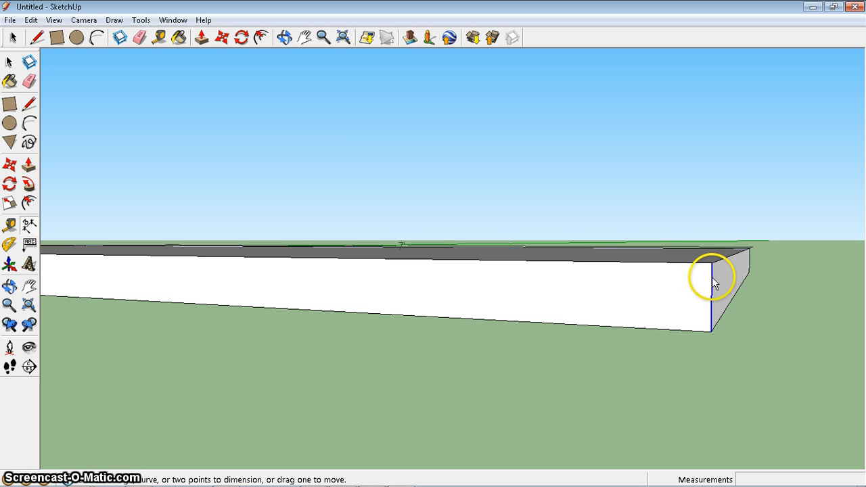
left_click(713, 282)
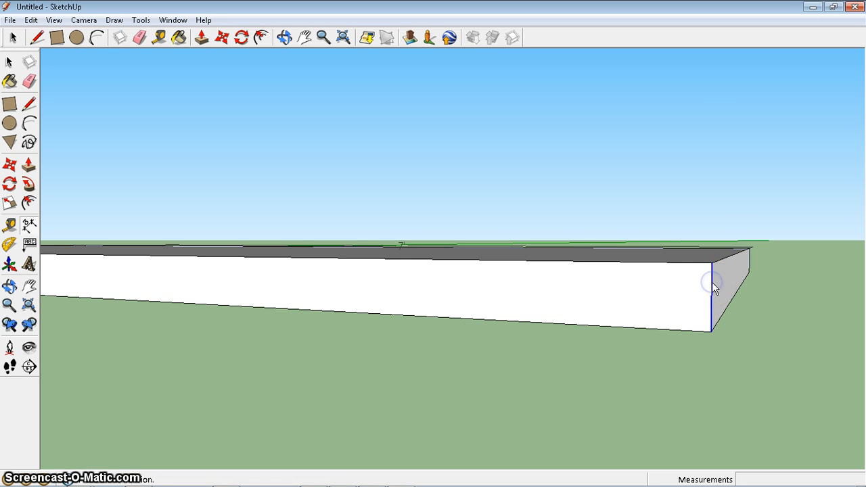
left_click_drag(712, 282, 759, 296)
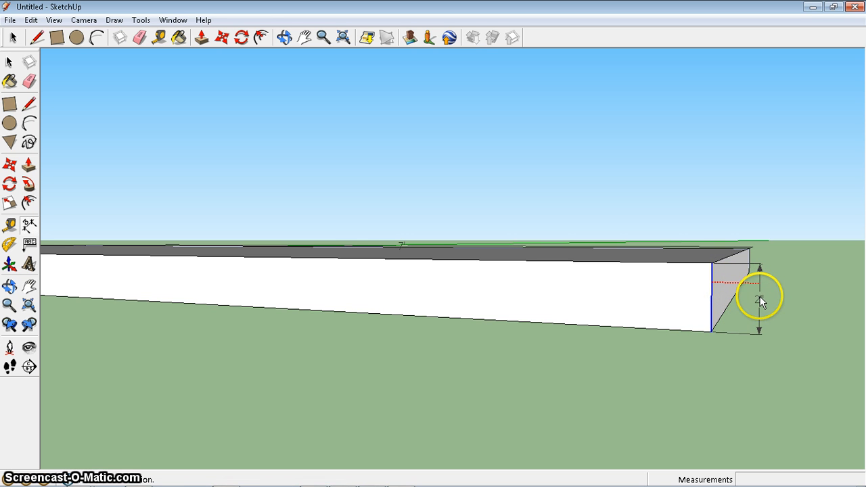
left_click(759, 295)
middle_click_drag(556, 262, 548, 348)
scroll(542, 301, "down", 2)
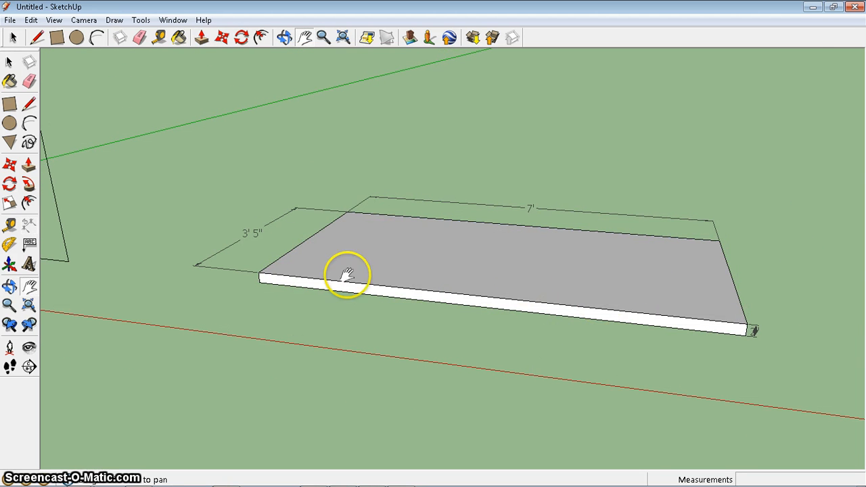